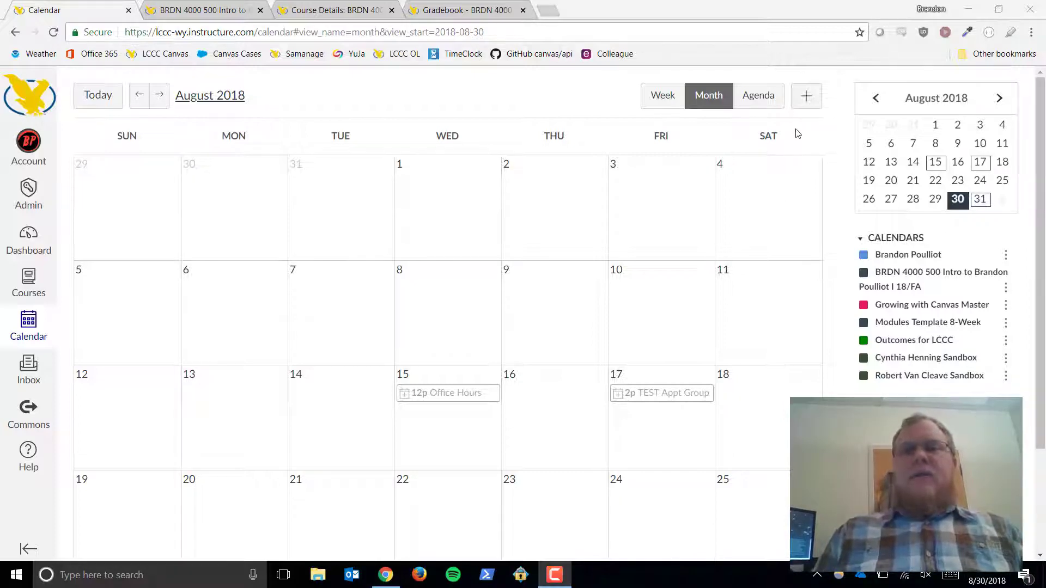
Examine the Appointment Group form among the new calendar event types and close it without creating anything.
click(806, 95)
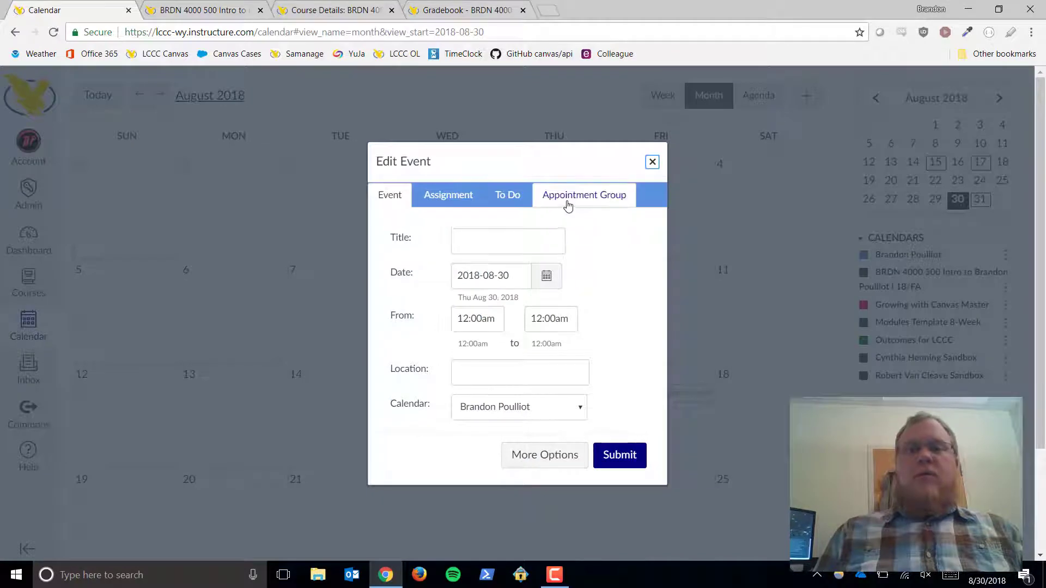
click(652, 164)
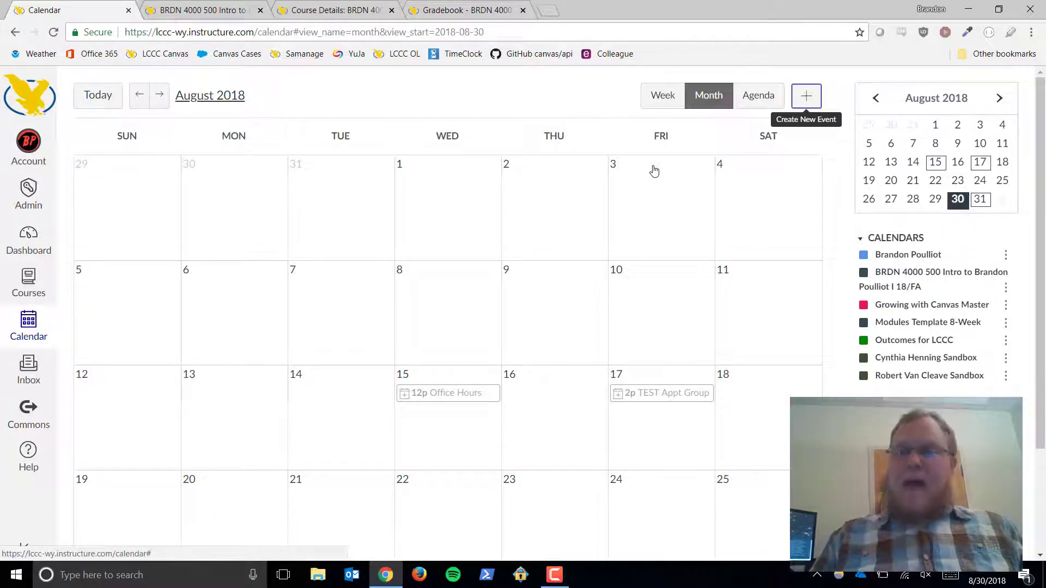
click(806, 98)
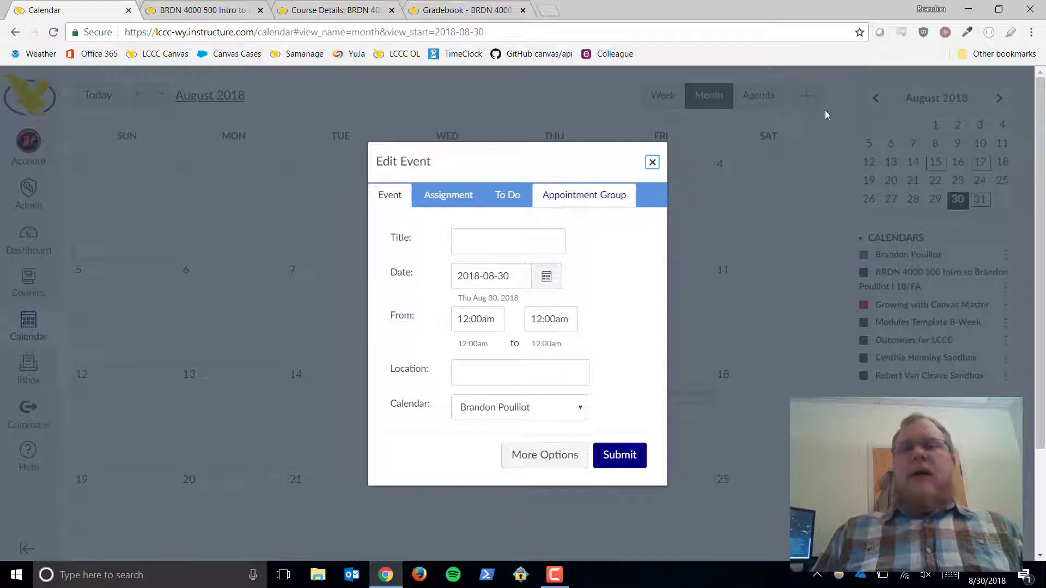
click(574, 203)
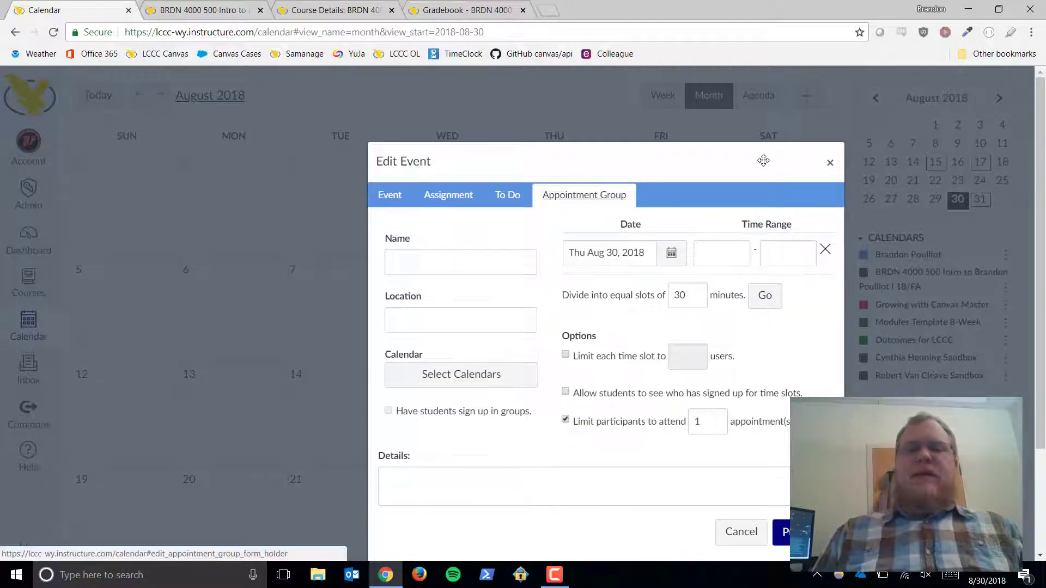
click(830, 162)
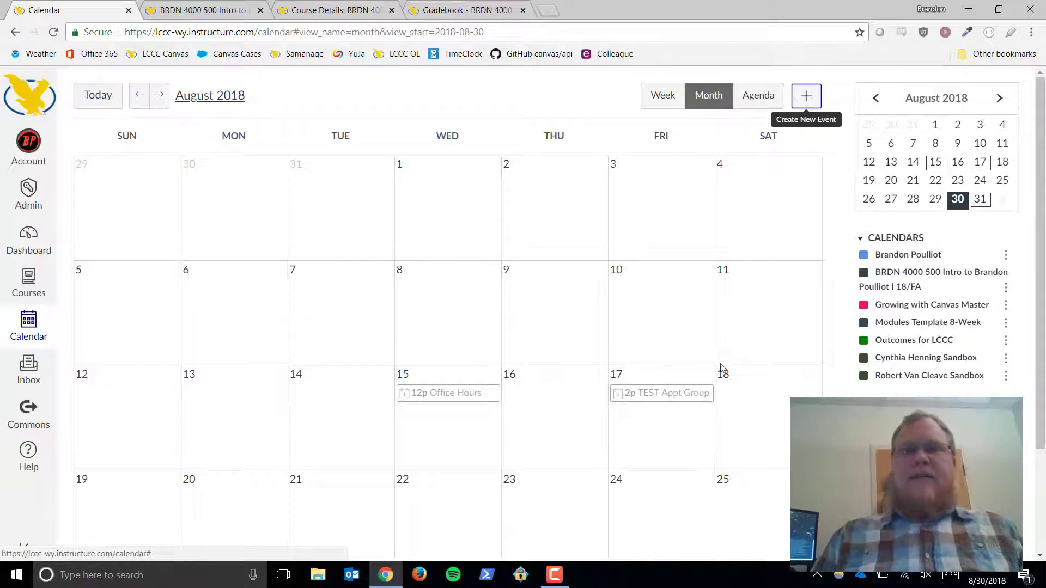
click(806, 99)
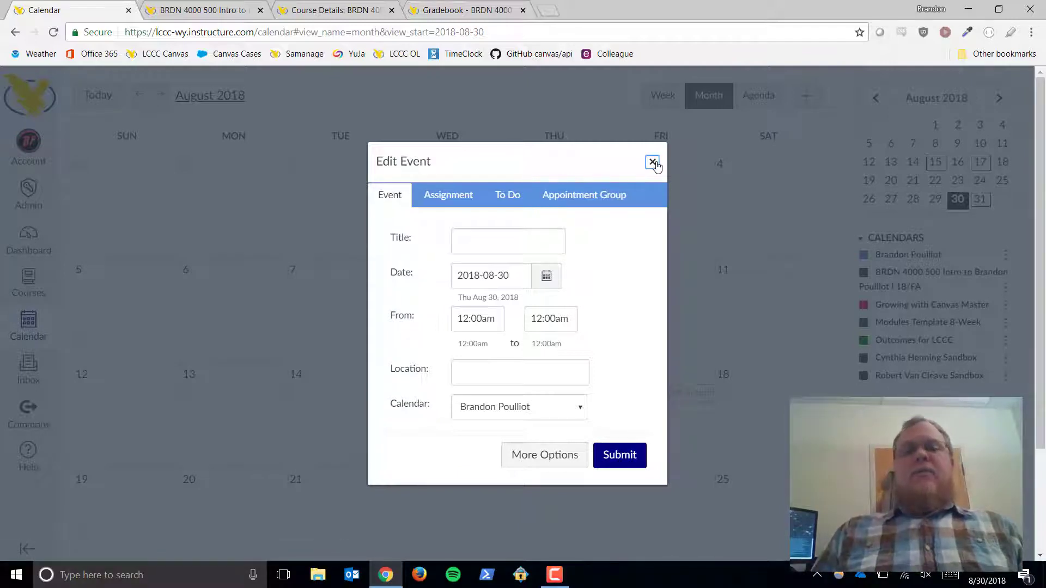
click(591, 199)
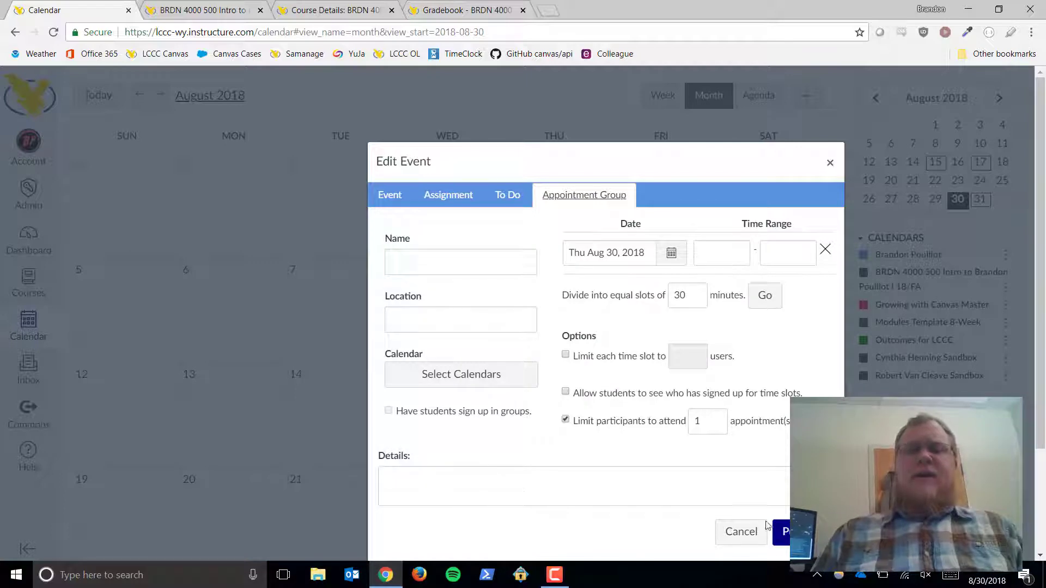
click(745, 531)
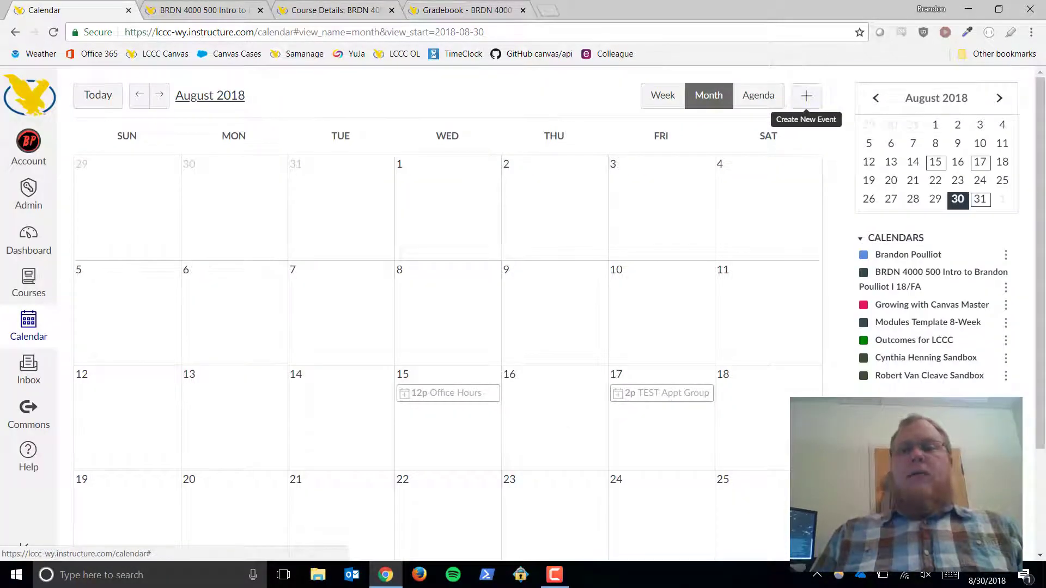
View the Calendar Feed link for external calendar apps and close it.
click(882, 405)
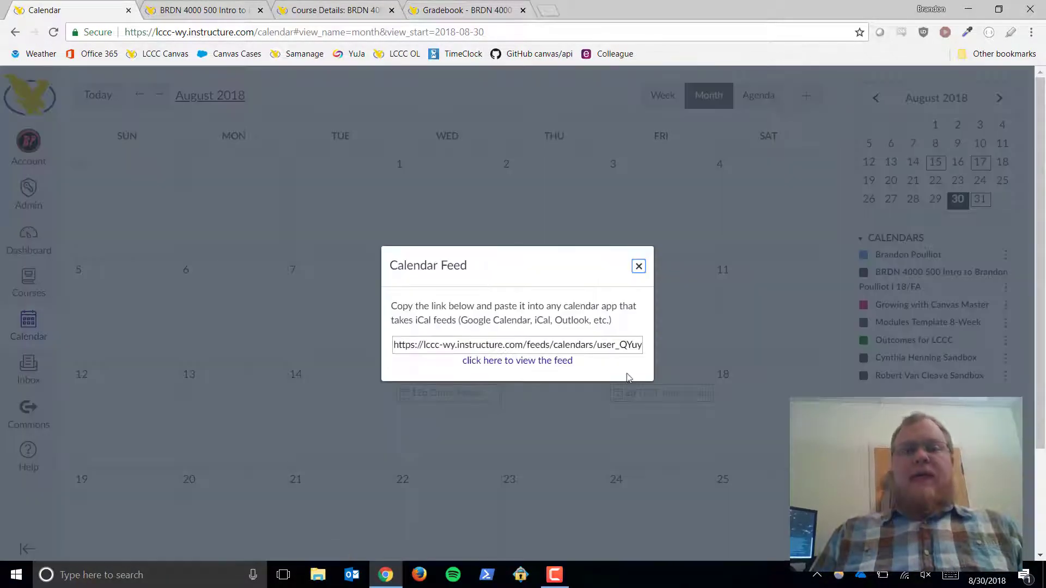
click(638, 266)
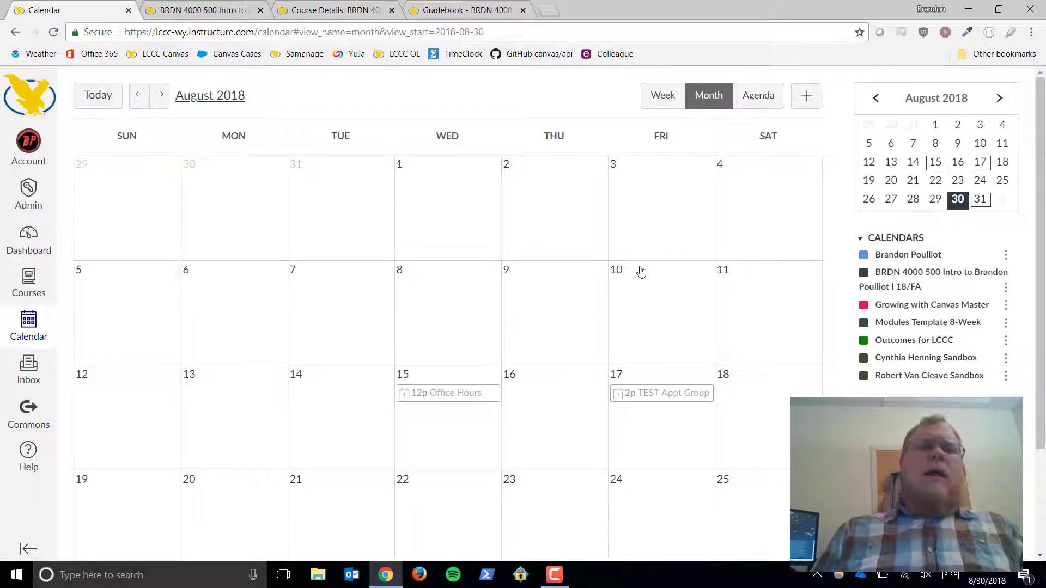
Examine the completion requirement choices for the Course Information page in the AY 2018-2019 Syllabus Format module settings, without saving.
click(183, 13)
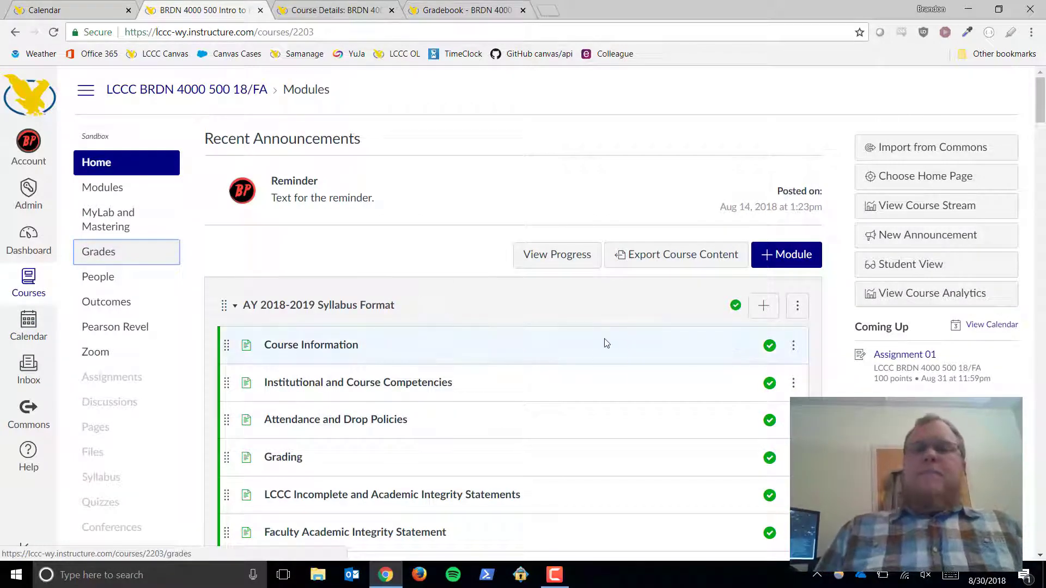
click(797, 305)
click(773, 327)
click(381, 267)
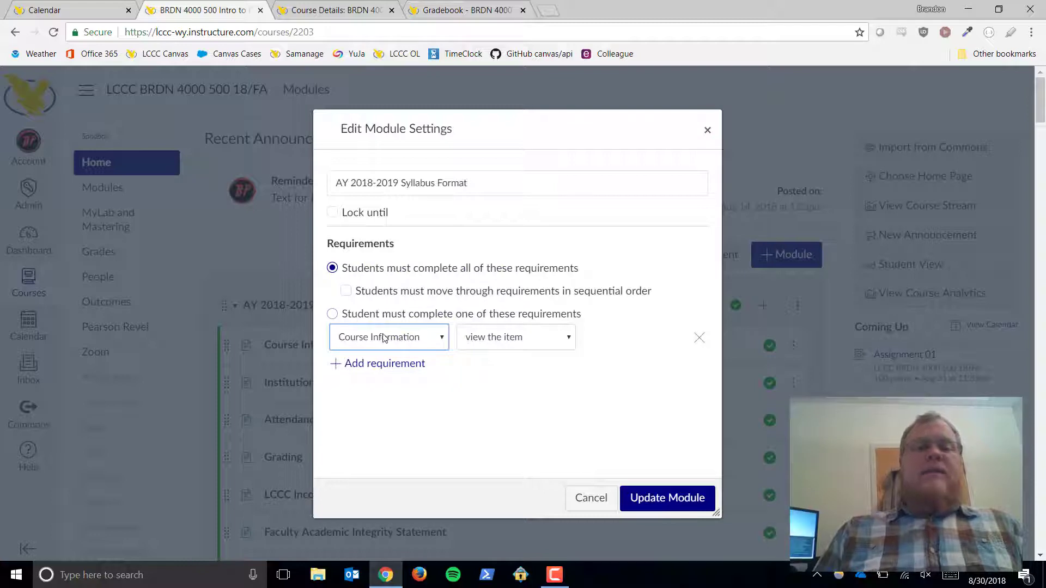
click(402, 338)
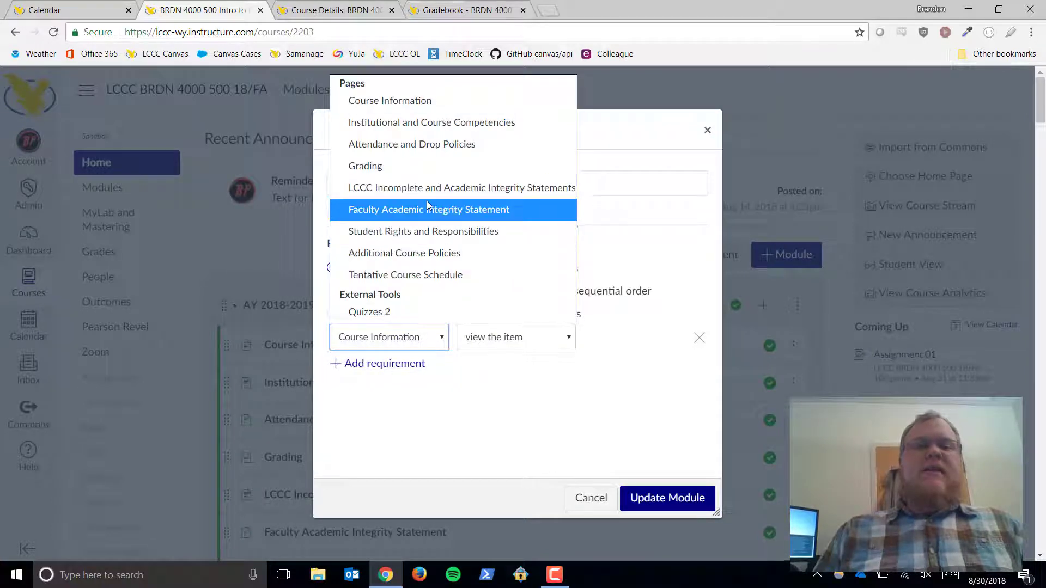
click(460, 382)
click(516, 337)
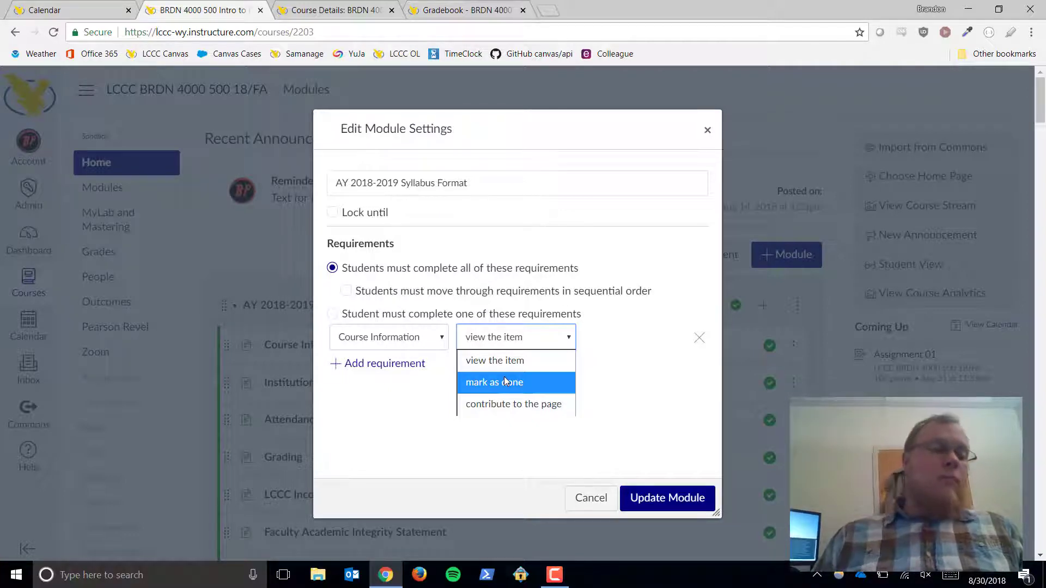
click(587, 504)
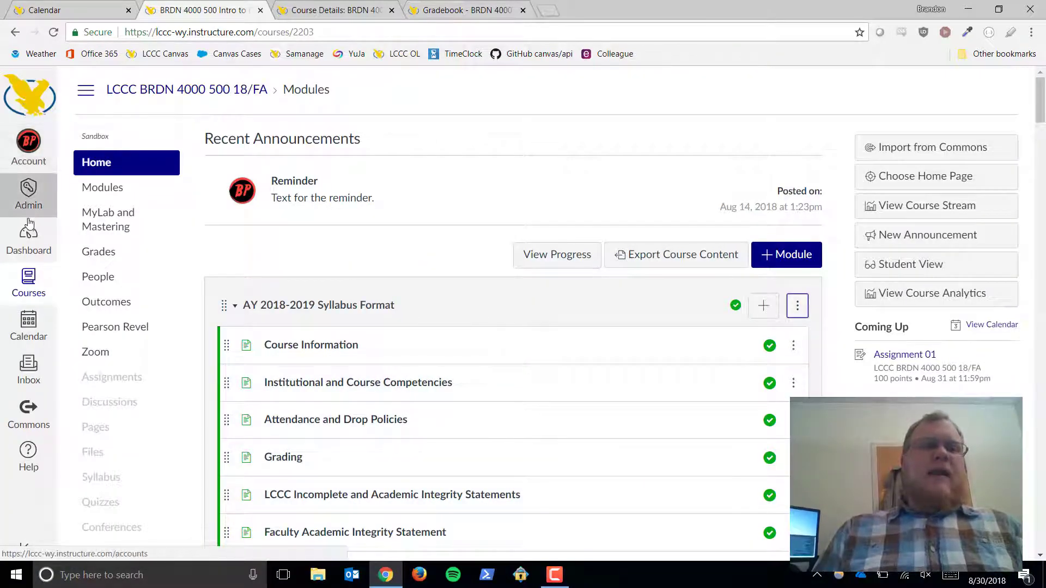
Open the Dashboard and switch its view to List View.
click(28, 239)
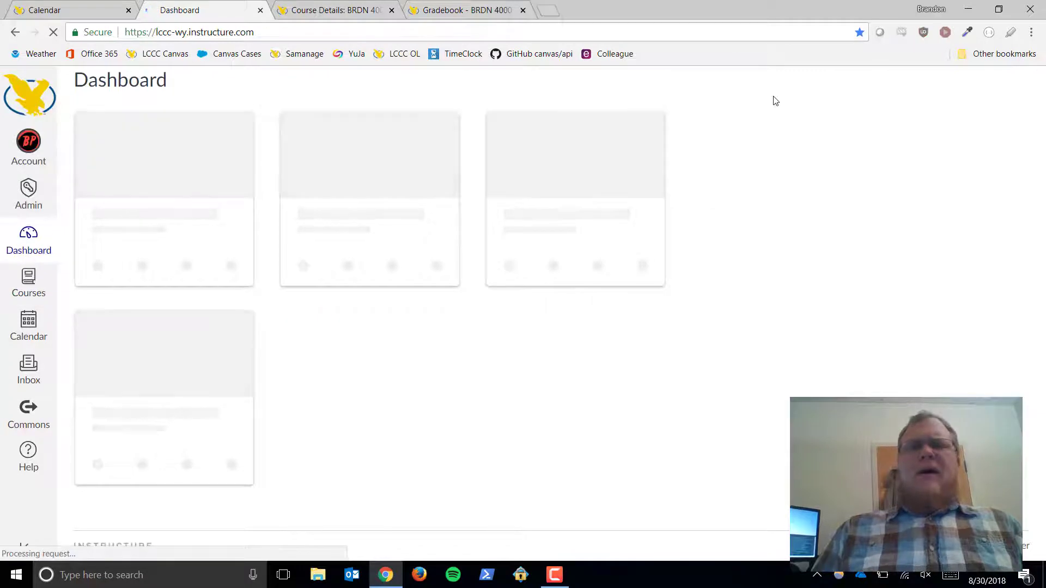
click(813, 94)
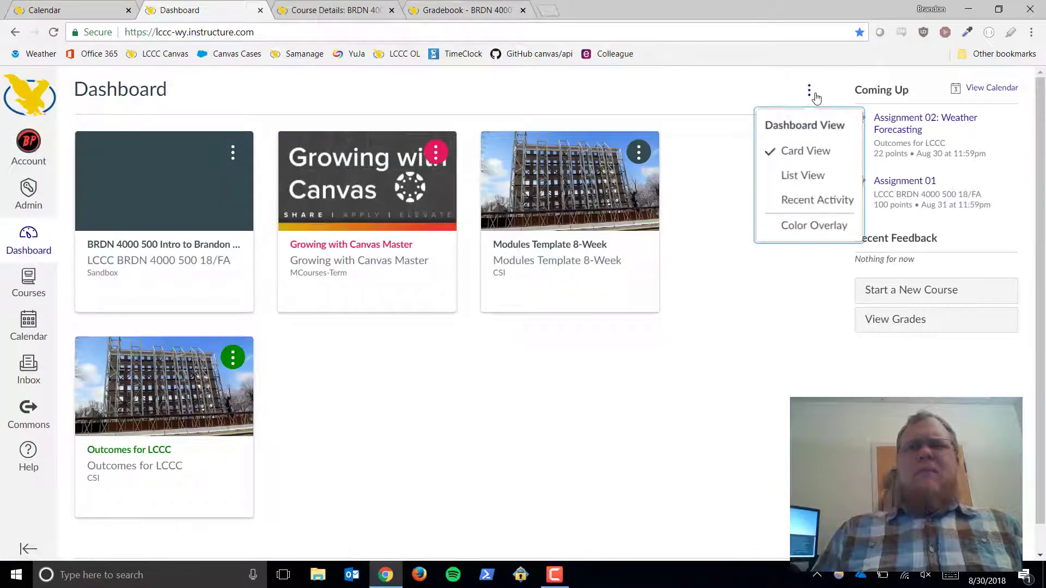
click(813, 178)
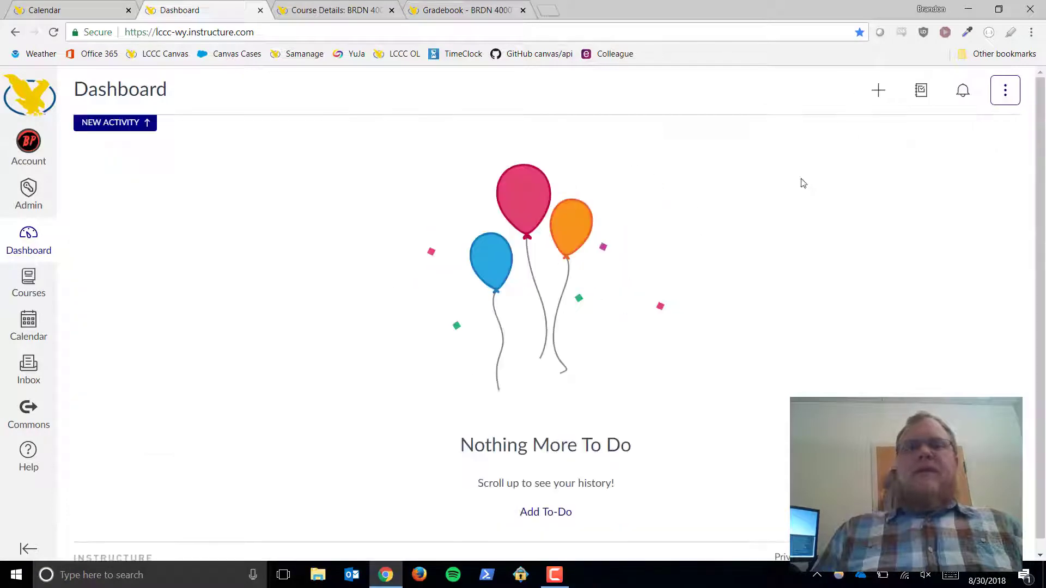
Browse the past and current items in the Dashboard list, and return to the course's modules page.
scroll(747, 205, up, 2)
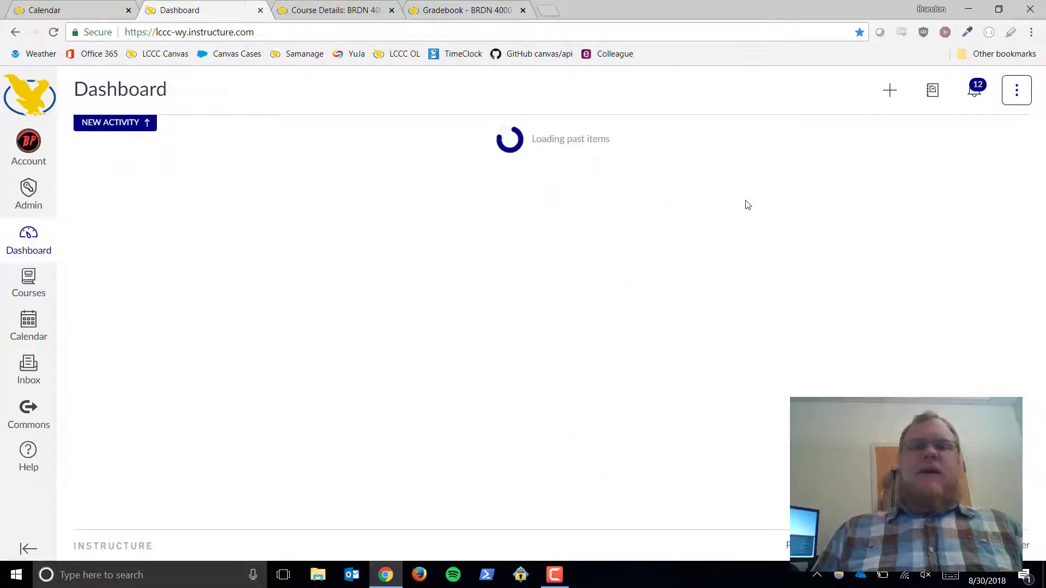
scroll(747, 205, up, 1)
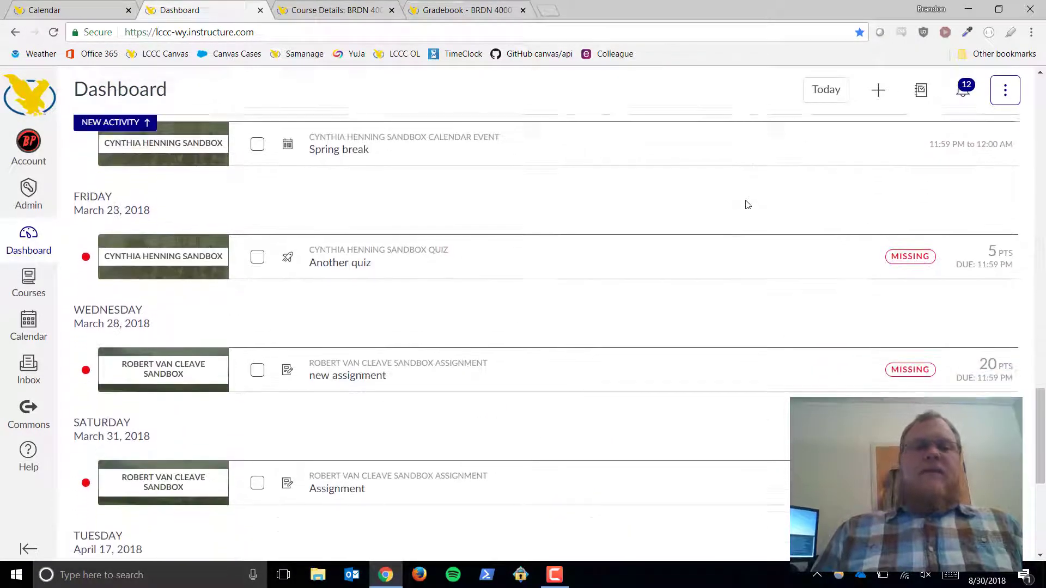
scroll(748, 205, down, 2)
scroll(747, 205, down, 4)
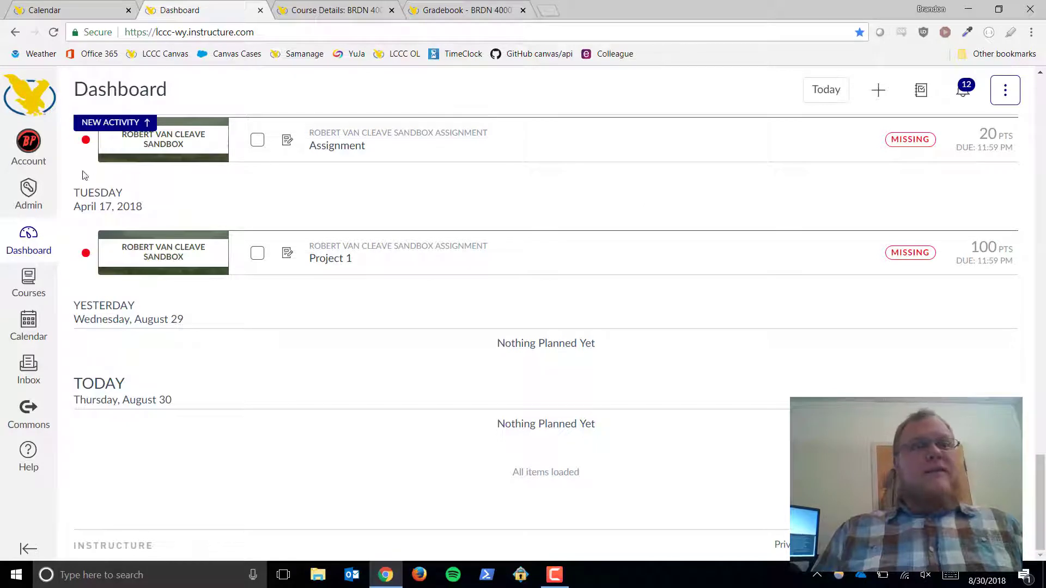
click(15, 32)
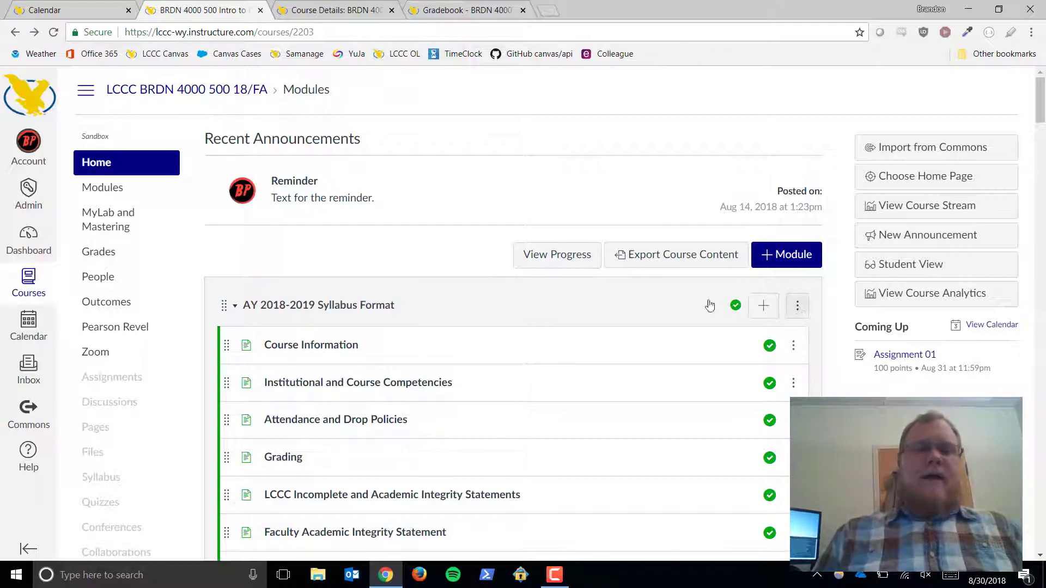
Review the Feature Options in the course settings, including the Learning Mastery Gradebook entries.
click(339, 15)
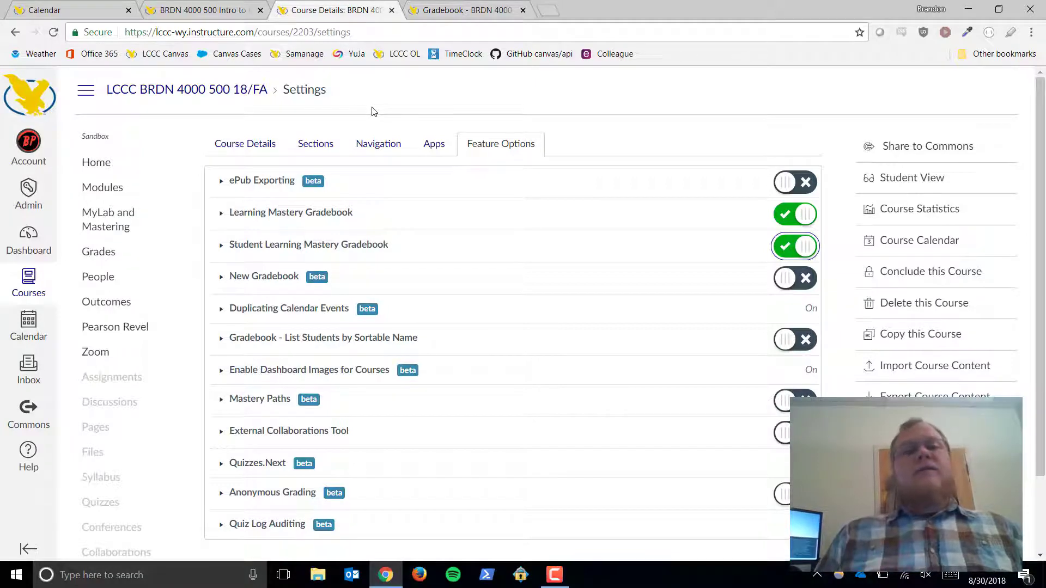
scroll(140, 353, down, 2)
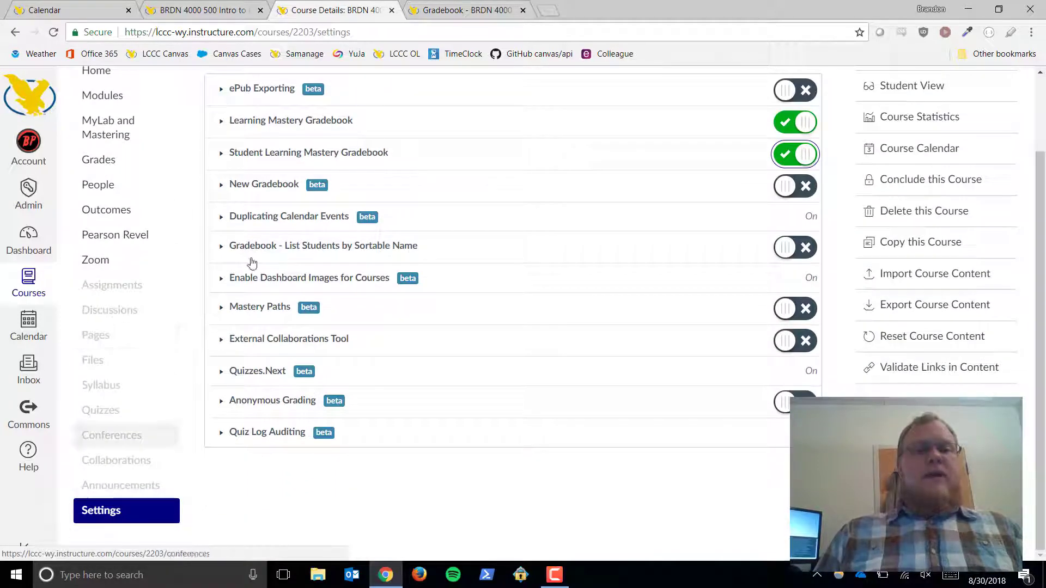
scroll(490, 143, up, 2)
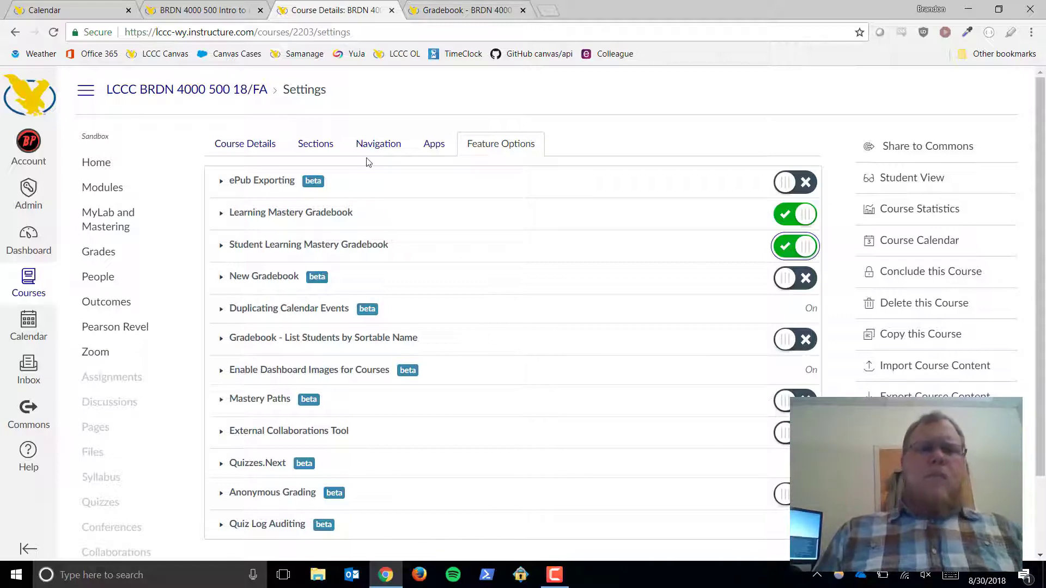
Open the course gradebook and compare the Grades view with the Learning Mastery view.
click(111, 262)
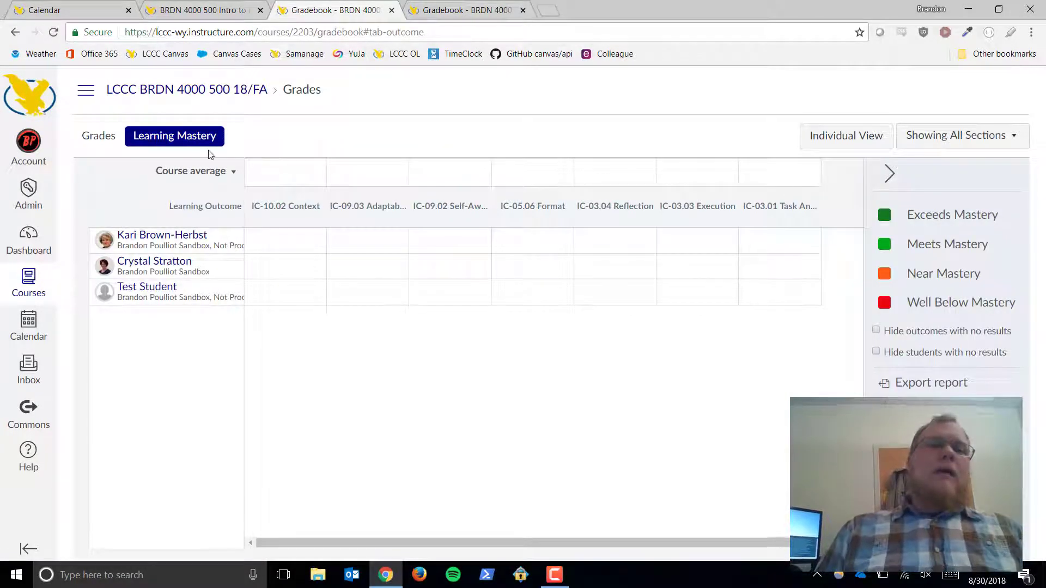
click(99, 135)
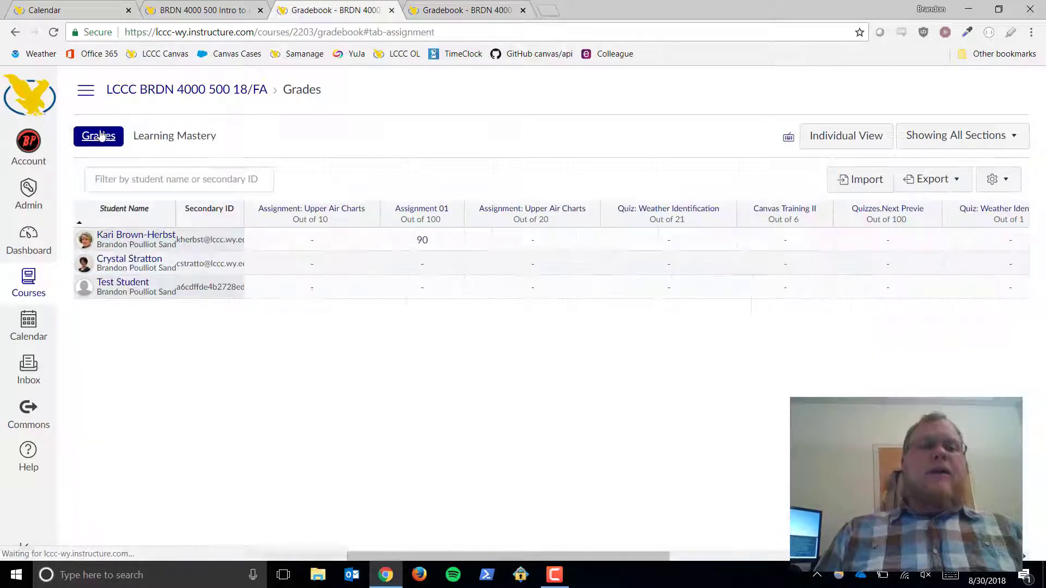
click(169, 138)
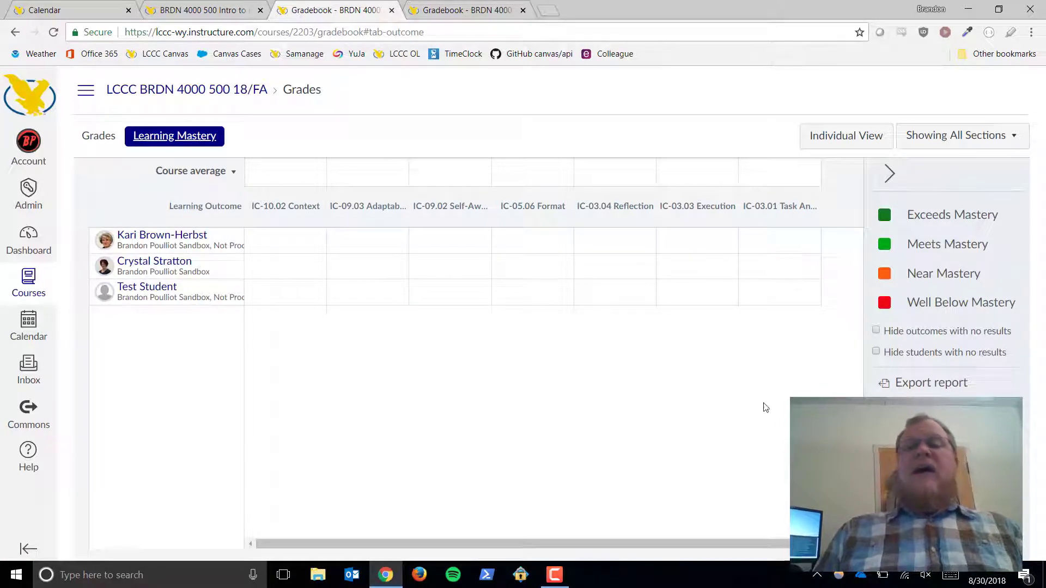
Try the filter for outcomes with no results in Learning Mastery, and hide students with no results.
click(876, 331)
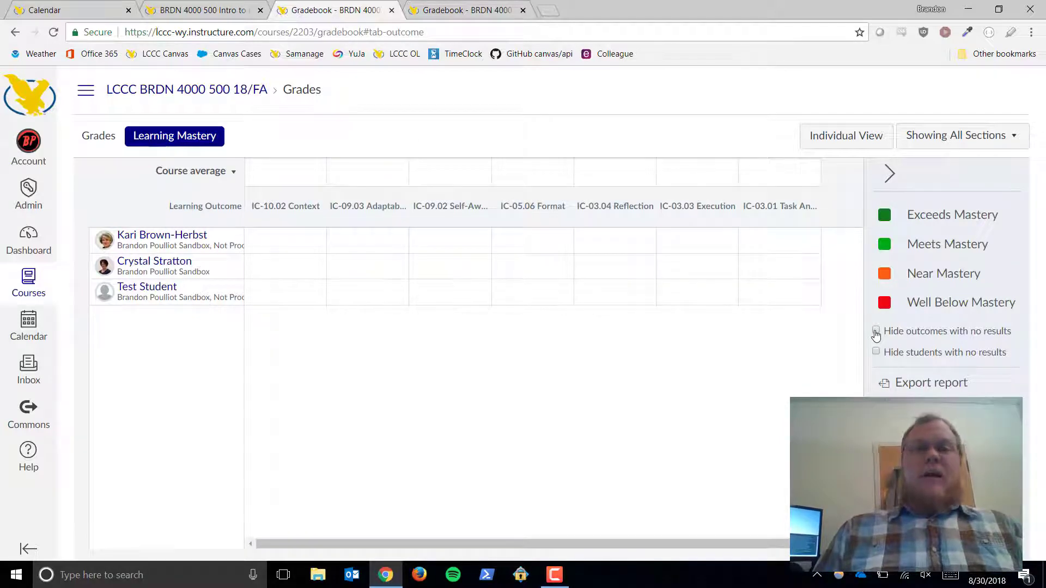
click(875, 332)
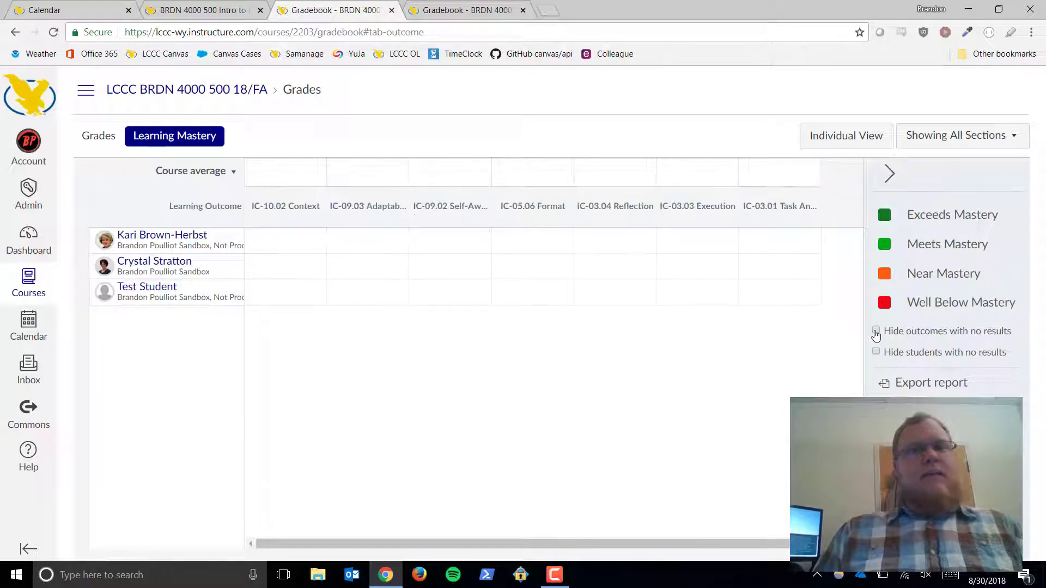
click(876, 352)
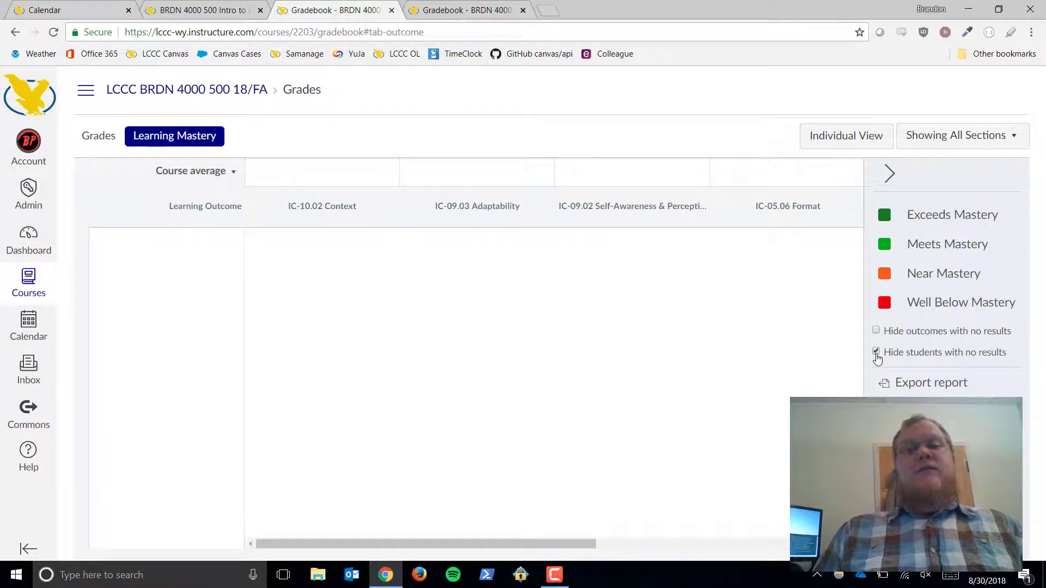
click(876, 351)
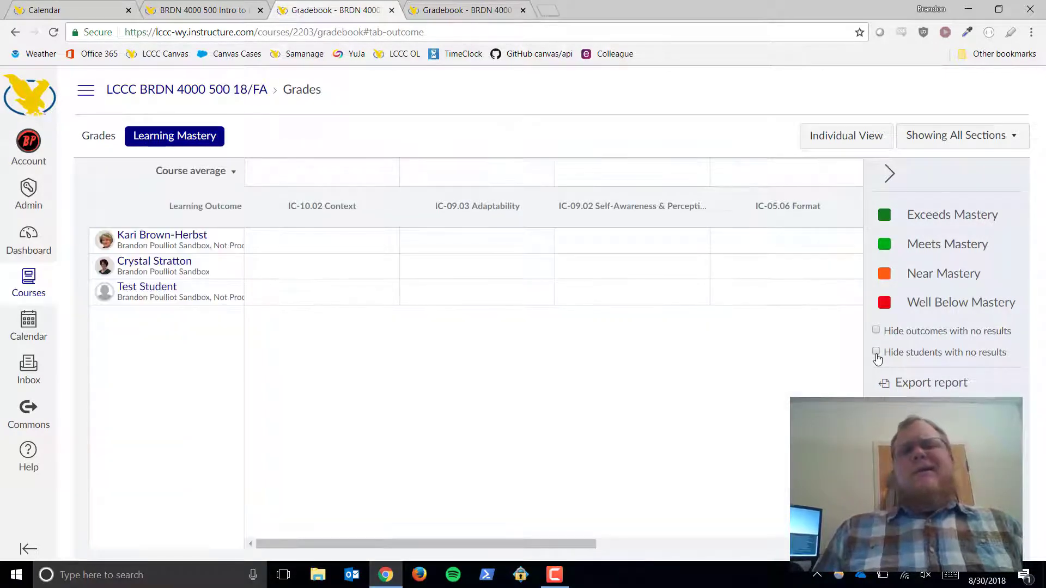
click(875, 353)
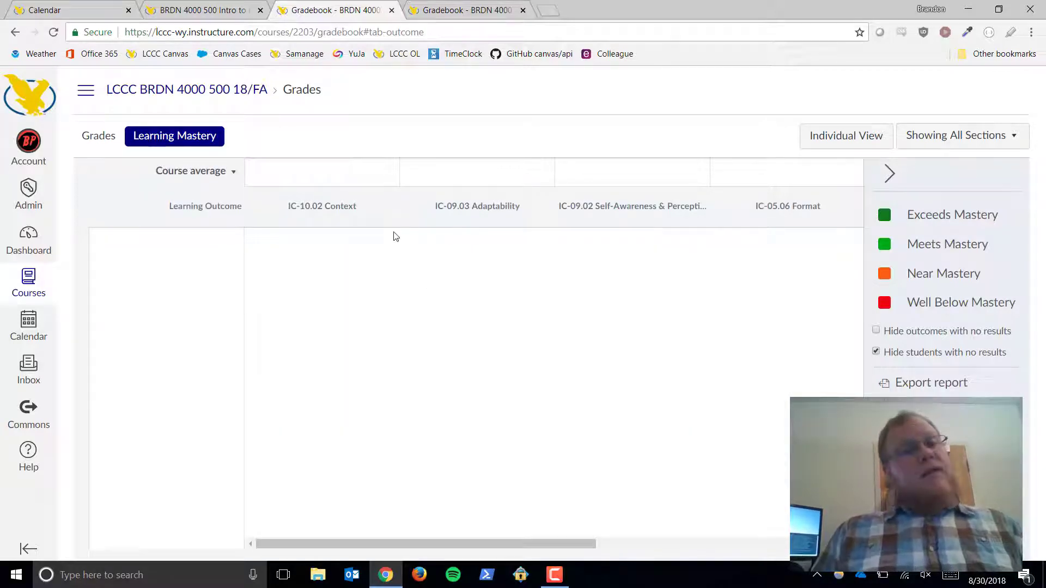
Go from the second Learning Mastery gradebook to the course home page and enter Student View.
mouse_move(387, 218)
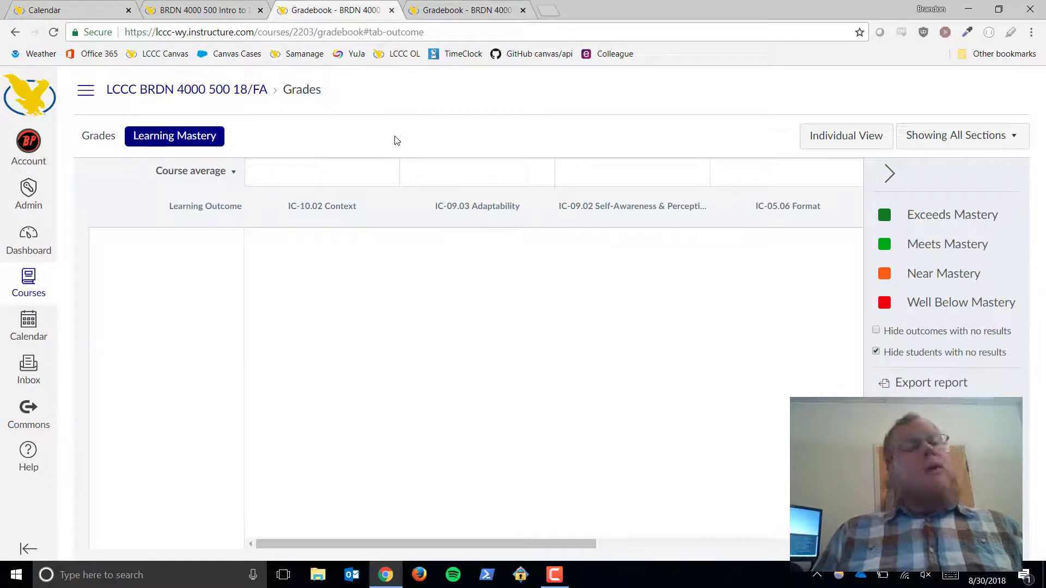
click(452, 12)
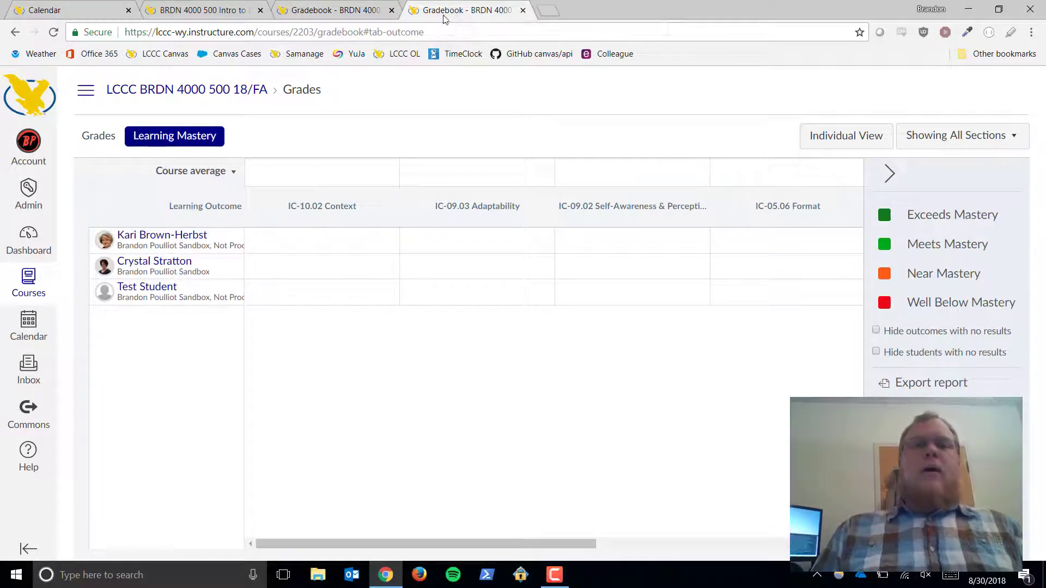
click(83, 93)
click(111, 166)
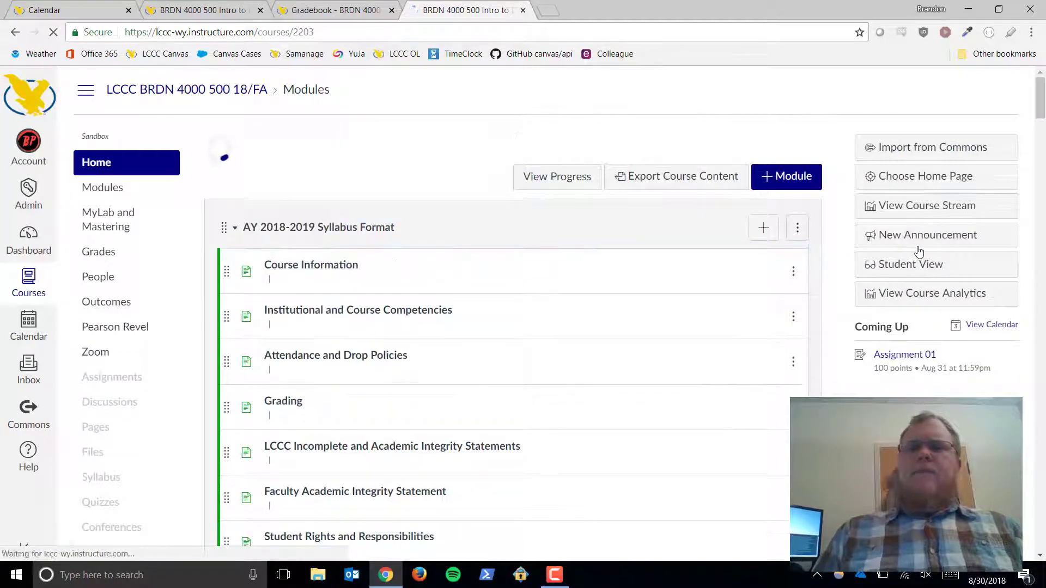
click(902, 265)
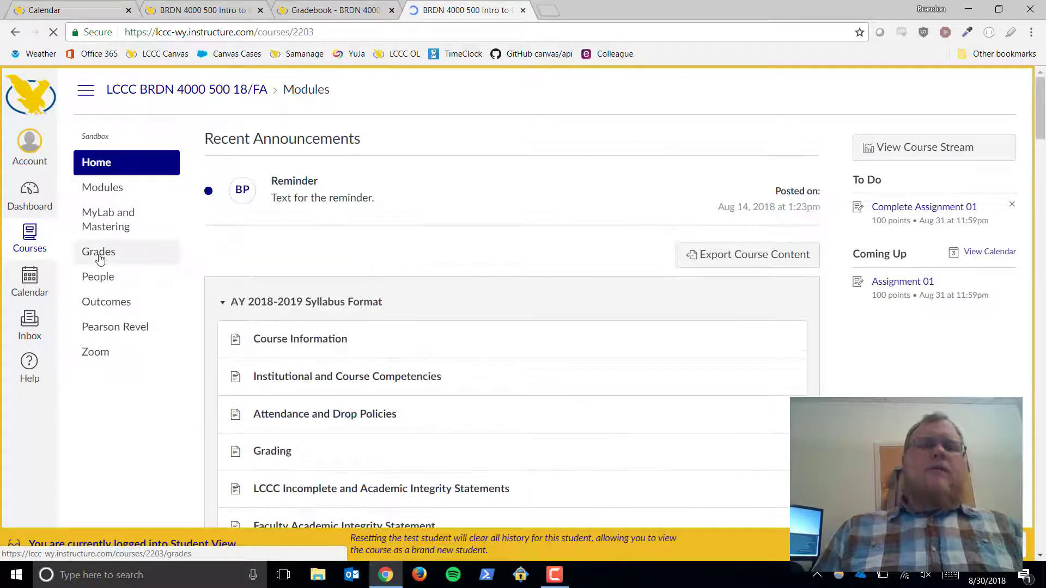
Open the test student's grades in Learning Mastery and expand the course's outcome group to review its outcomes.
click(100, 259)
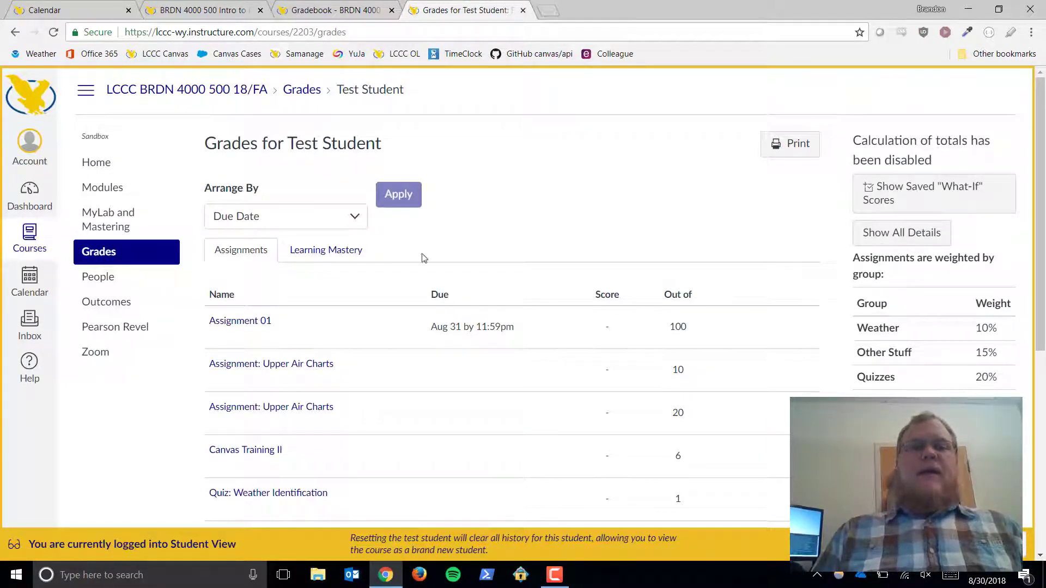
click(318, 260)
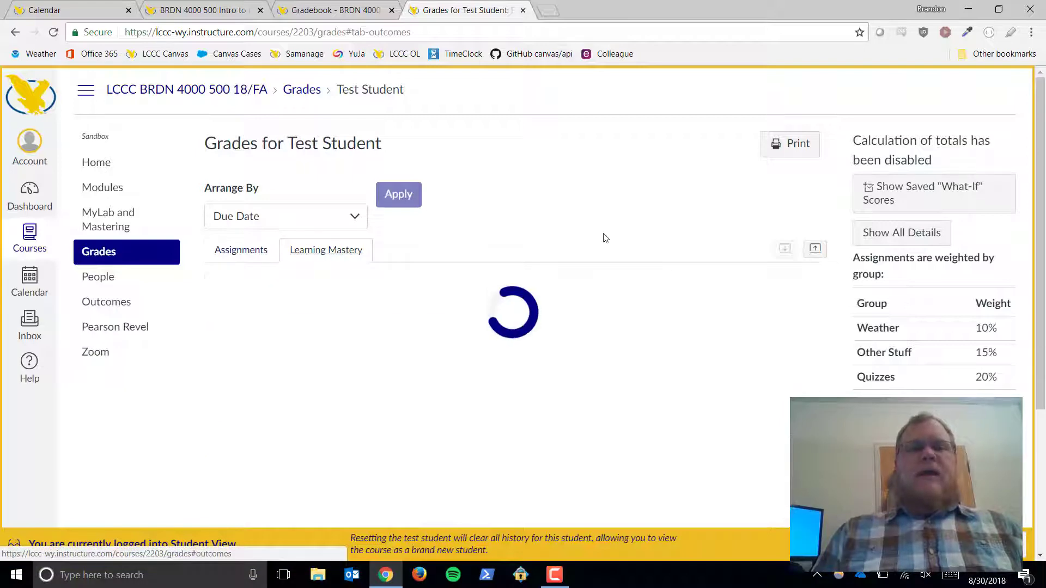
scroll(604, 236, down, 2)
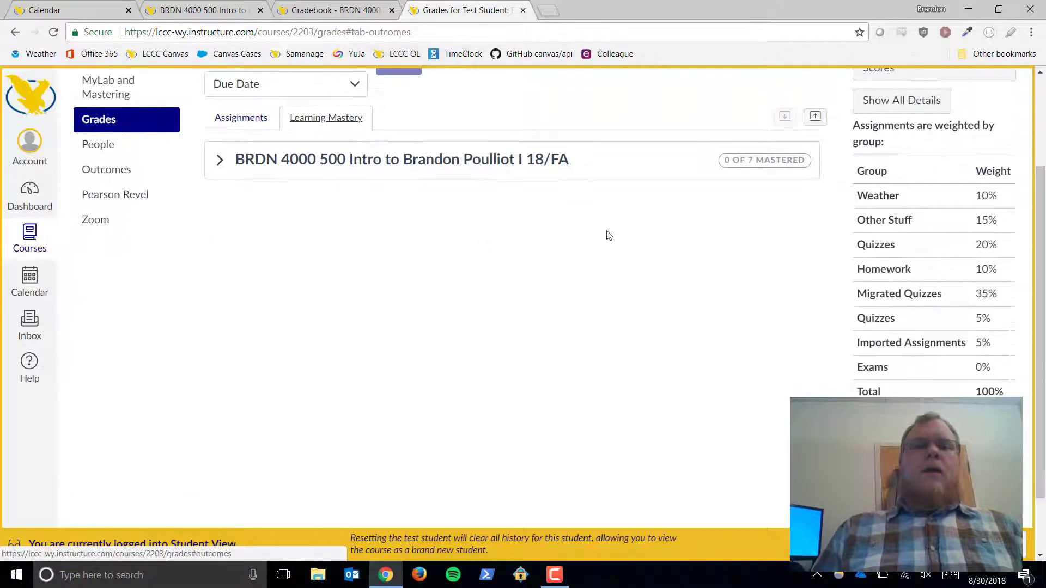
click(219, 159)
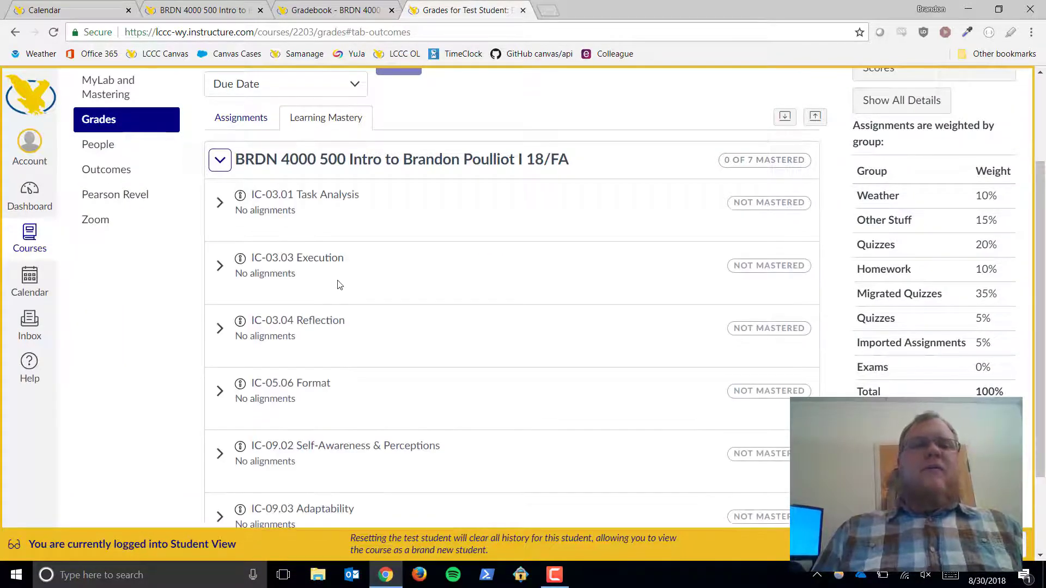
mouse_move(241, 199)
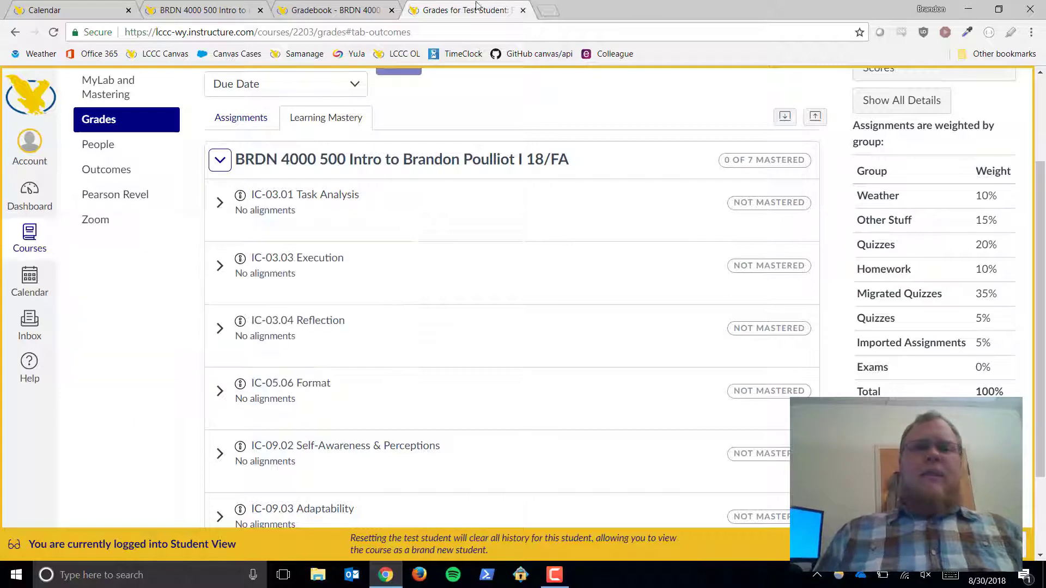
Close the Student View grades page, return to the course home, and show the Duplicate option for the AY 2018-2019 Syllabus Format module.
middle_click(504, 10)
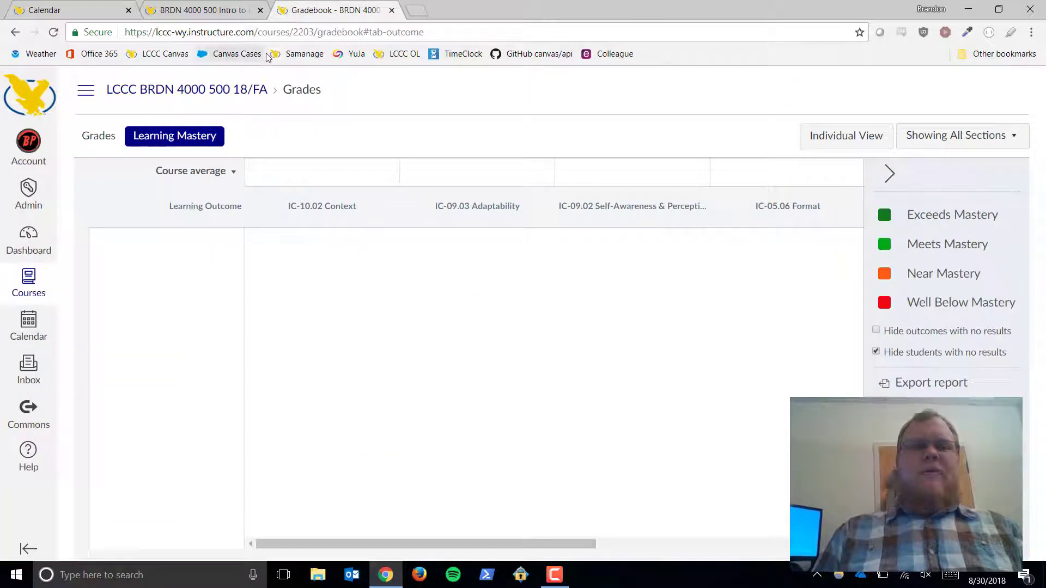
click(163, 95)
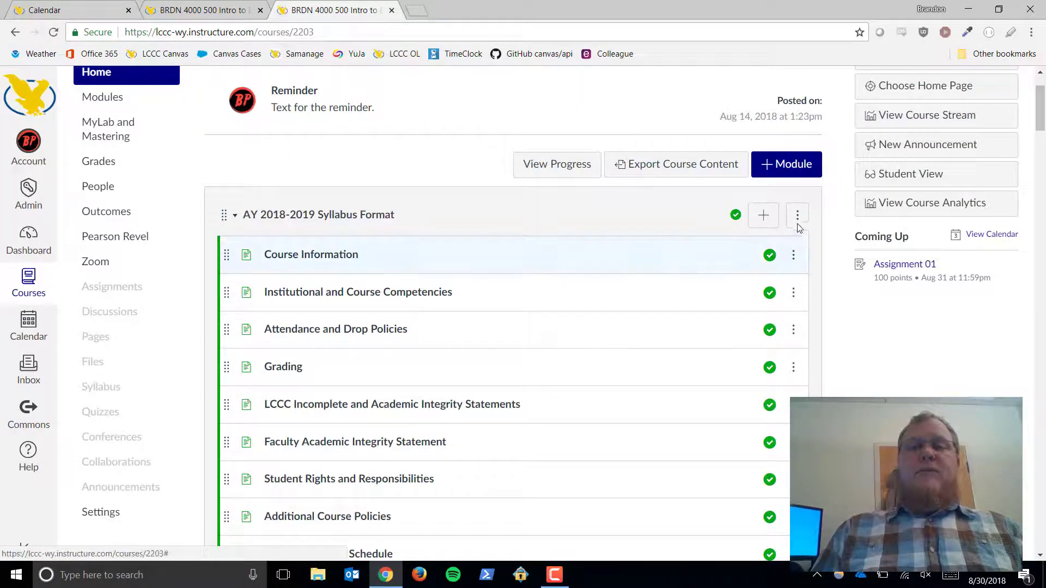
click(797, 216)
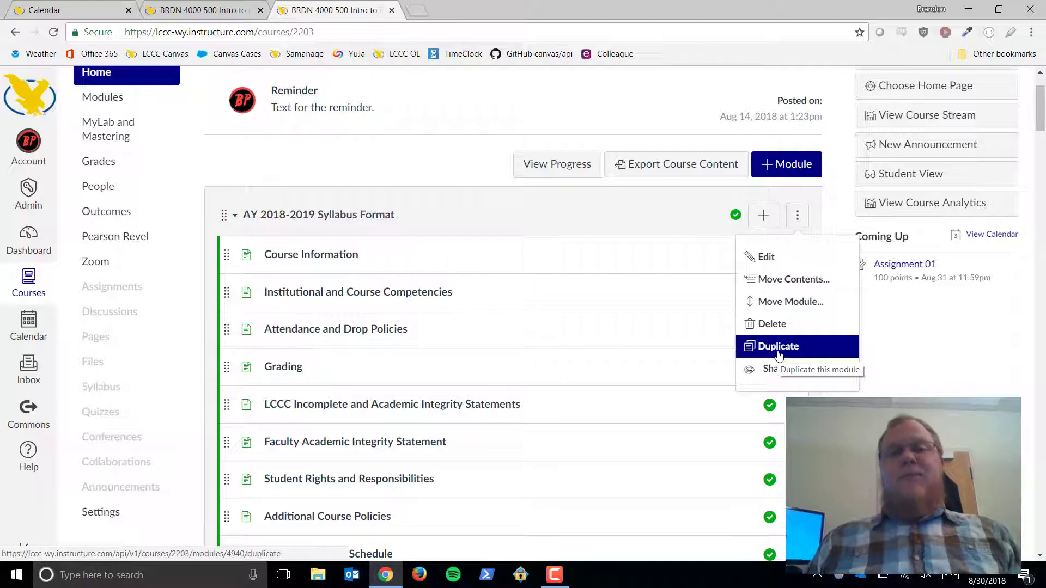
Show the Canvas Help resources and open the Faculty Resources Site.
click(25, 463)
click(26, 464)
click(25, 457)
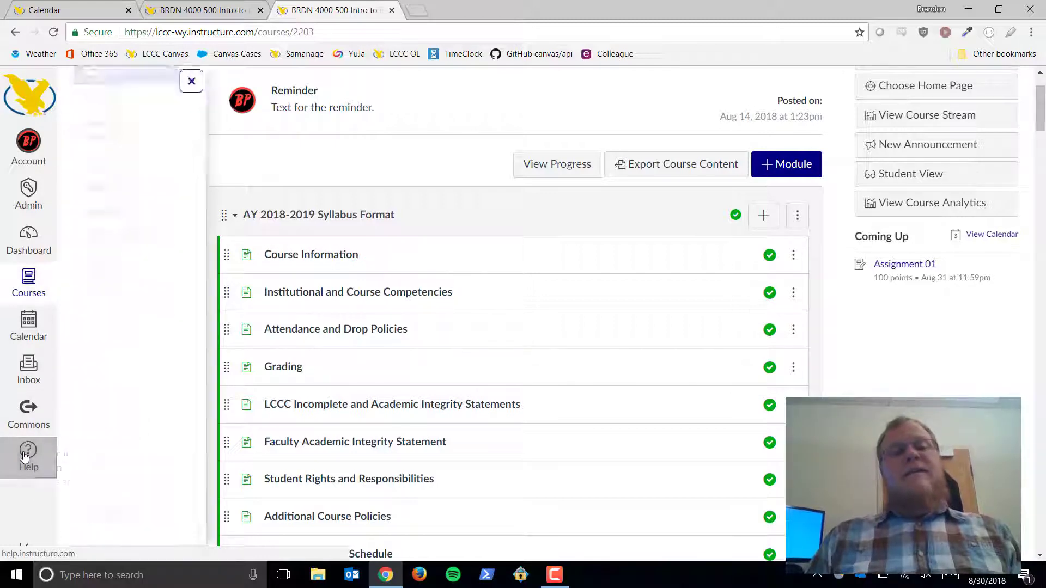
click(25, 457)
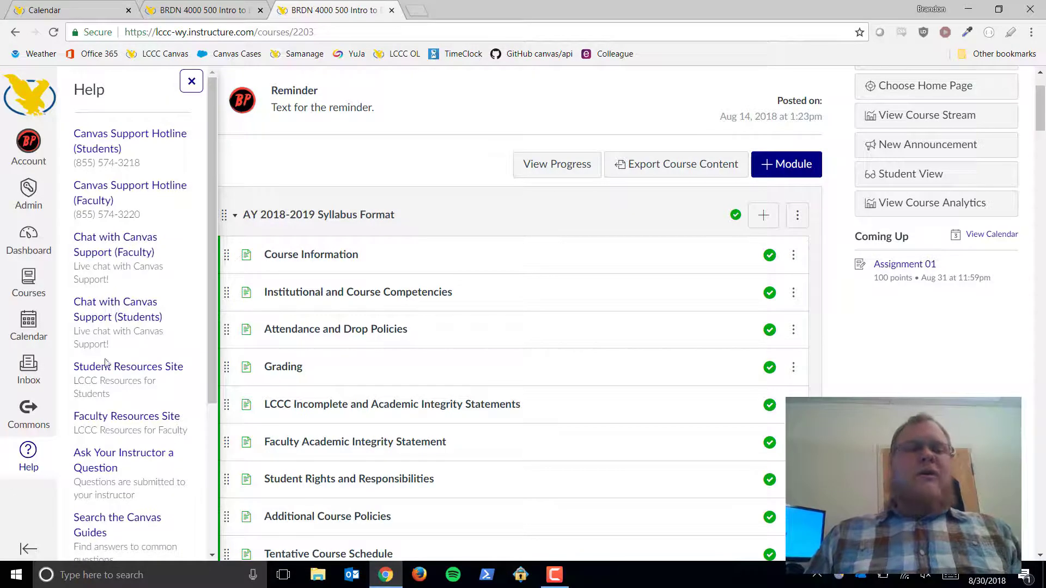
click(117, 417)
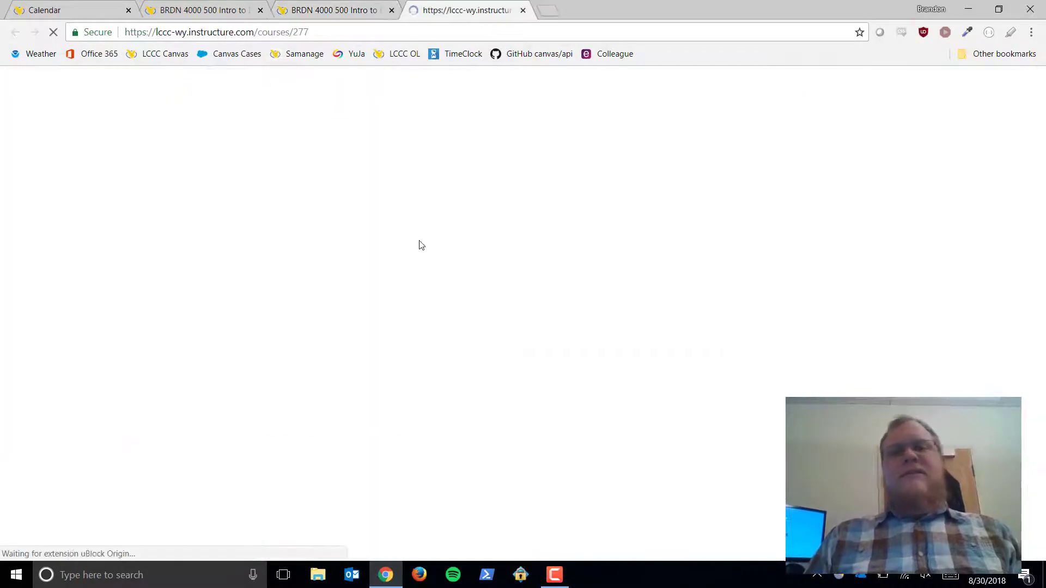